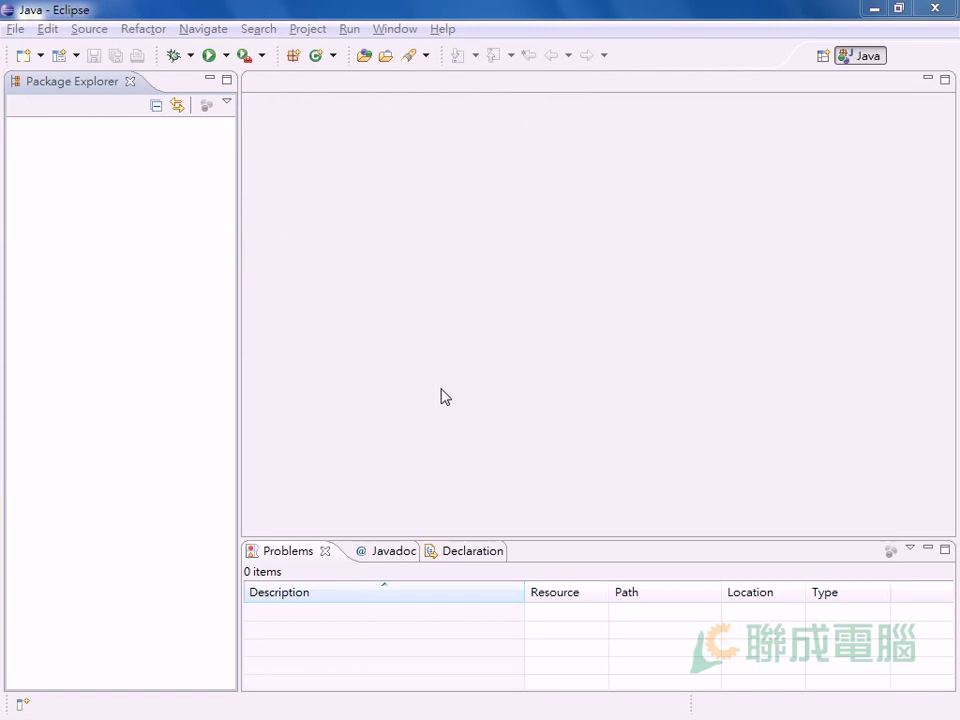
{"action": "left_click", "coordinate": [443, 29]}
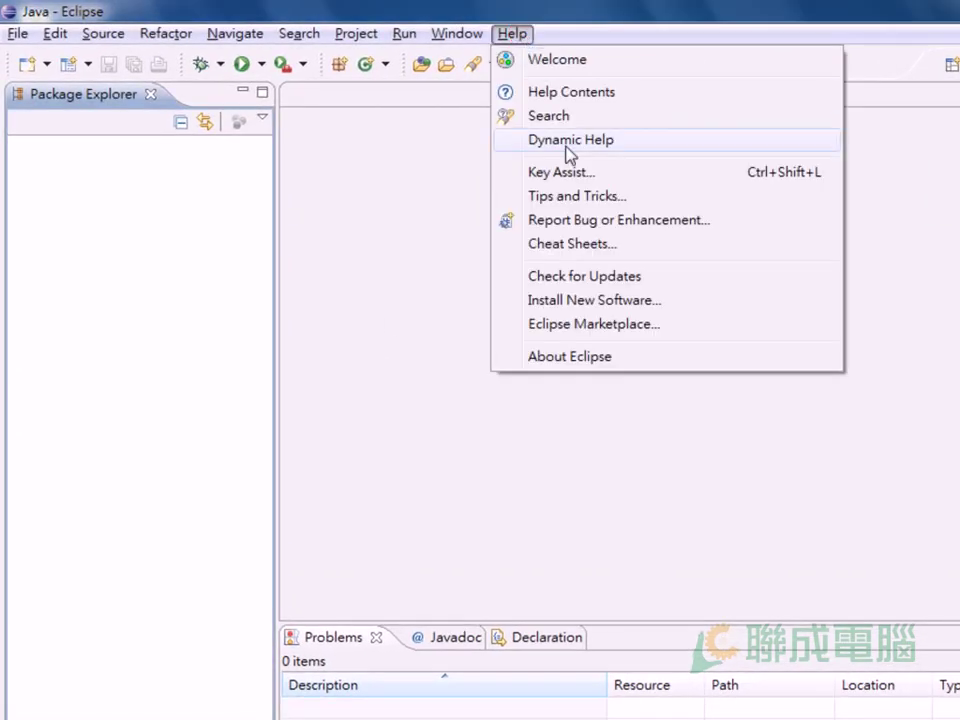
{"action": "left_click", "coordinate": [628, 304]}
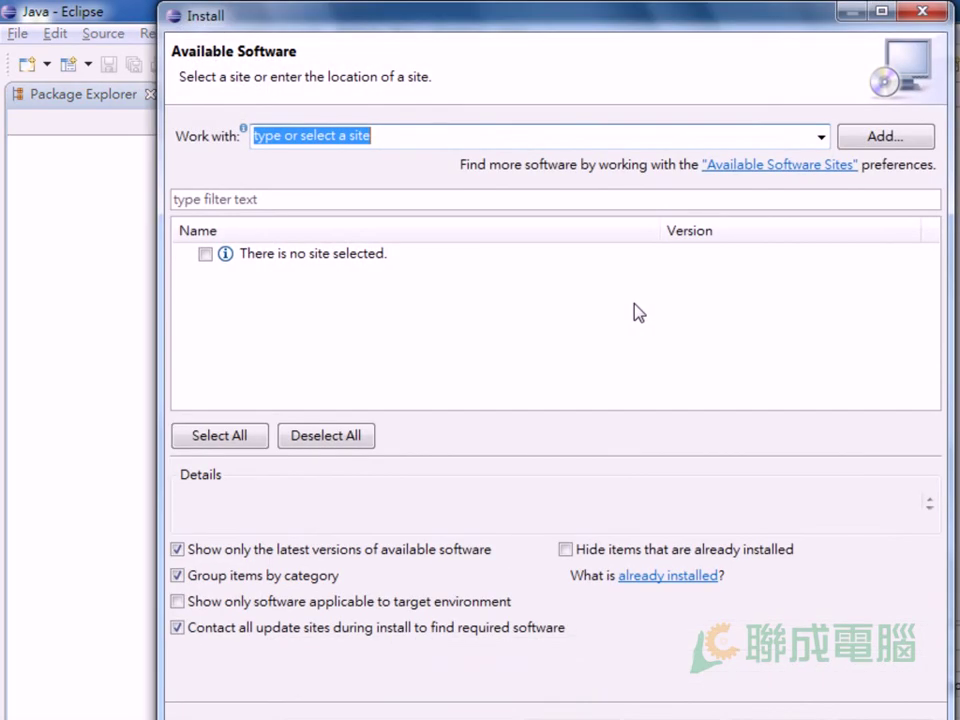
{"action": "left_click", "coordinate": [884, 140]}
{"action": "left_click", "coordinate": [482, 312]}
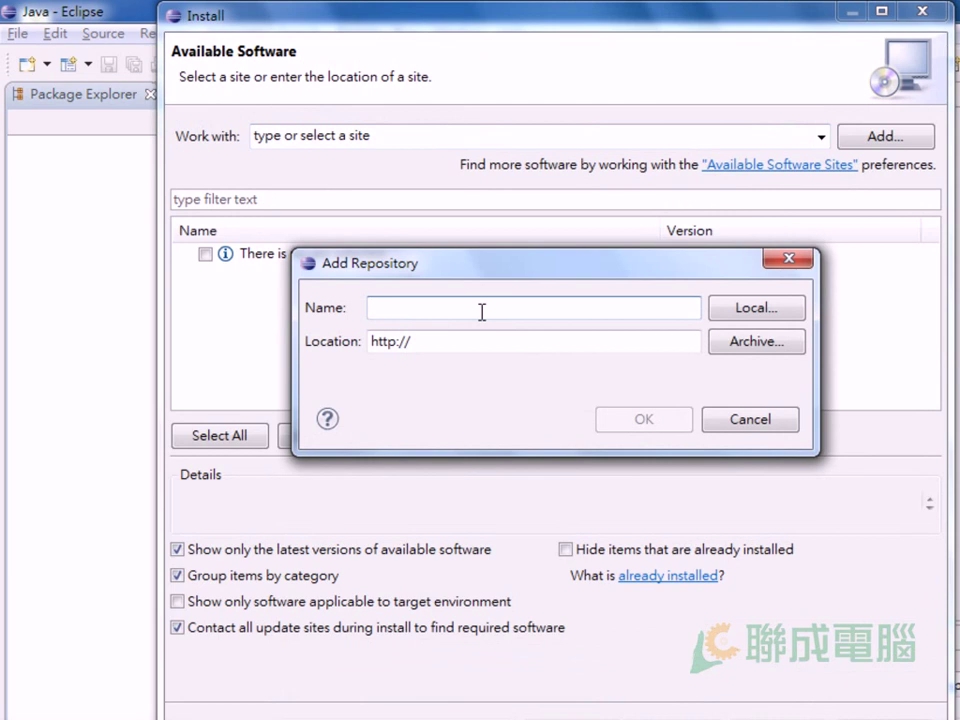
{"action": "type", "text": "Android Plugin"}
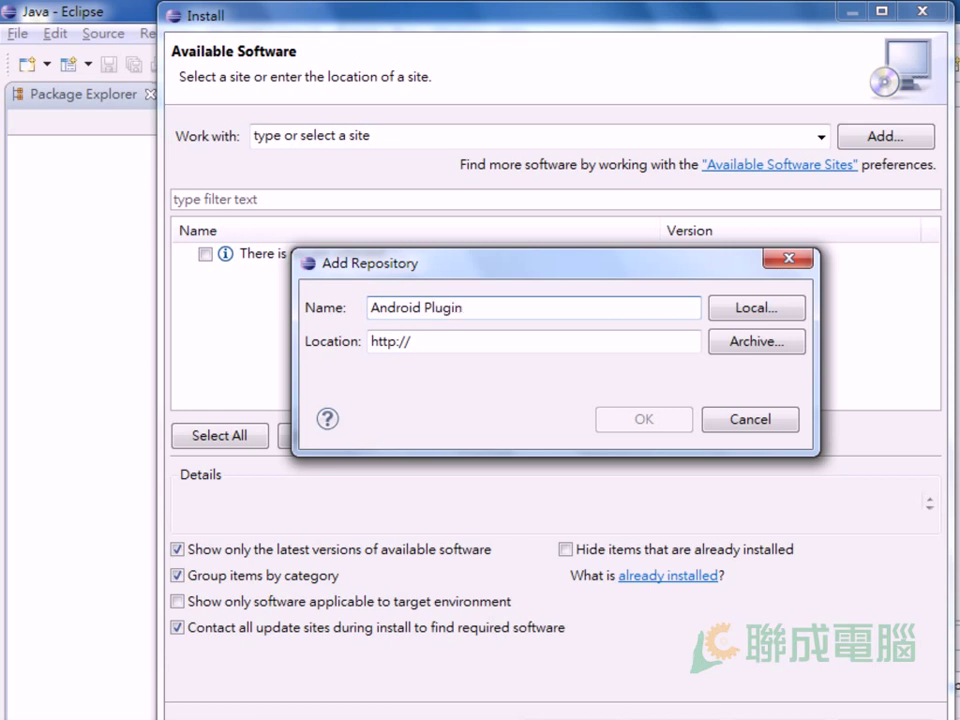
{"action": "left_click", "coordinate": [440, 341]}
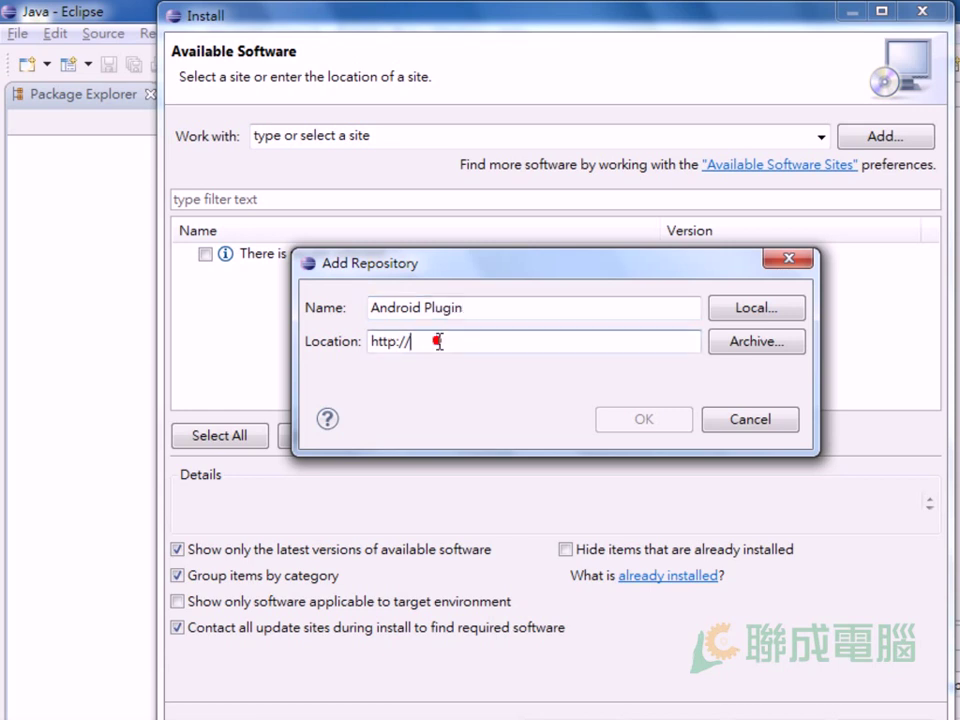
{"action": "left_click_drag", "start_coordinate": [440, 341], "coordinate": [366, 341]}
{"action": "type", "text": "http://dl-ssl.google.com/android/eclipse"}
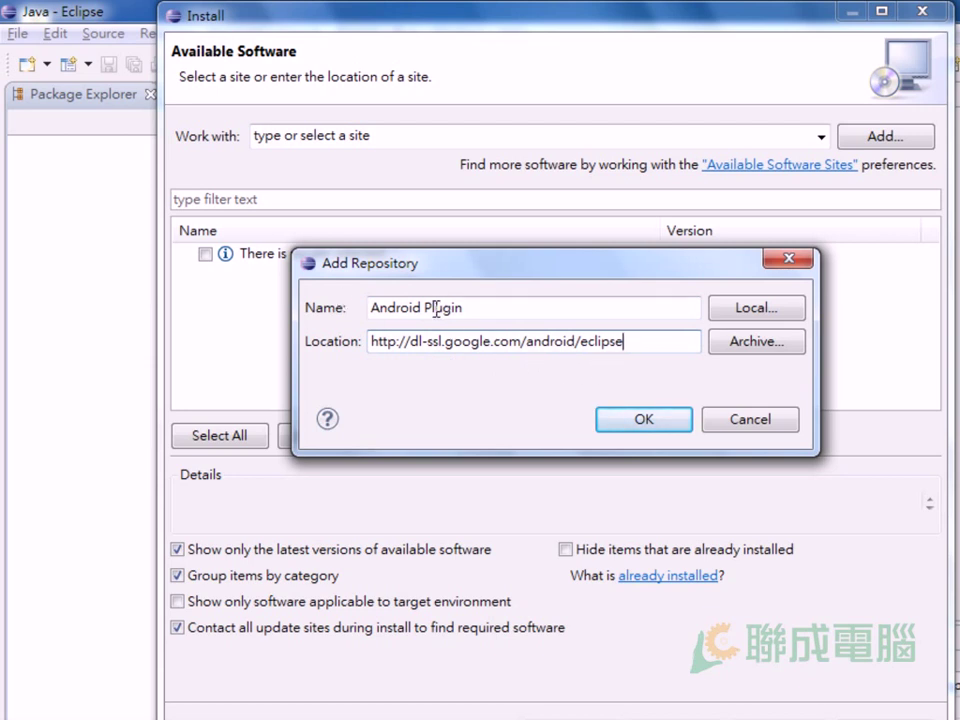
{"action": "left_click", "coordinate": [638, 424]}
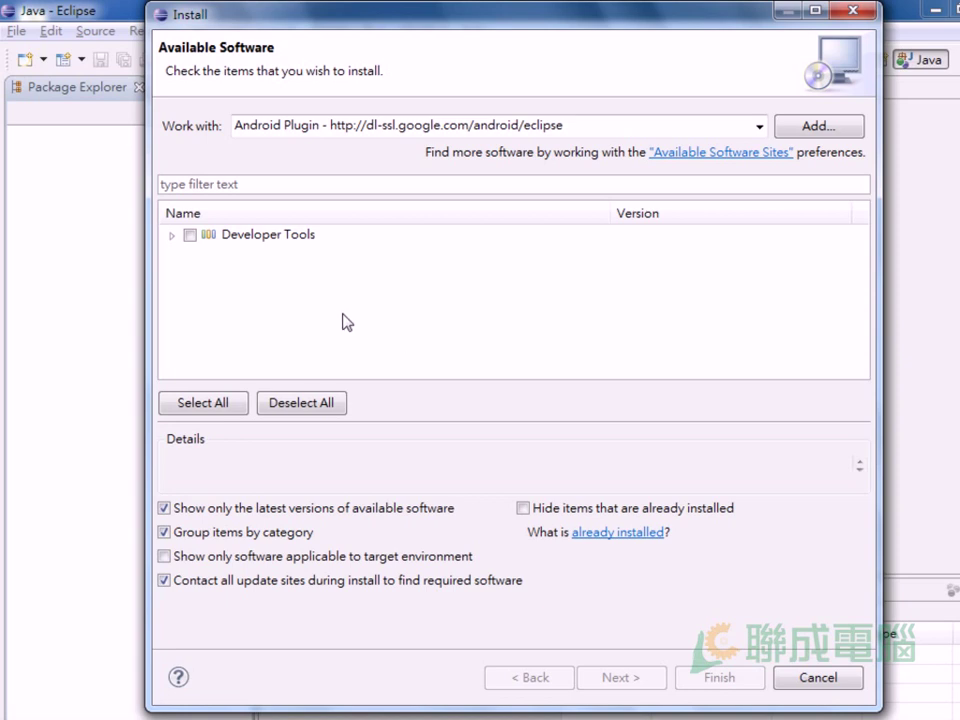
Select the whole Developer Tools group for installation, accept the license agreements and start installing.
{"action": "left_click", "coordinate": [171, 237]}
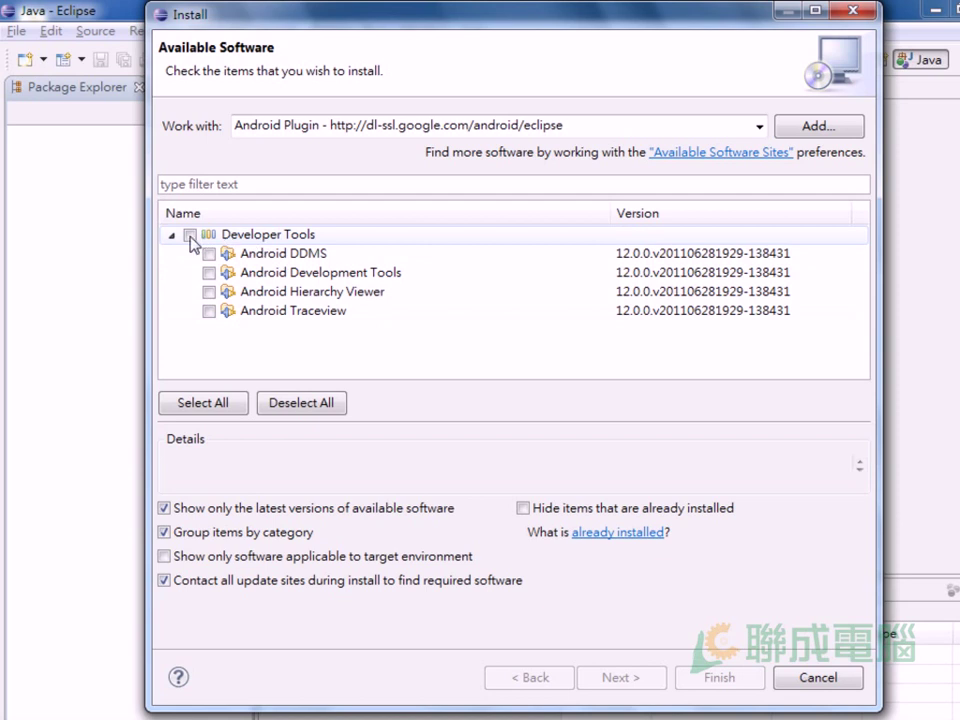
{"action": "left_click", "coordinate": [189, 235]}
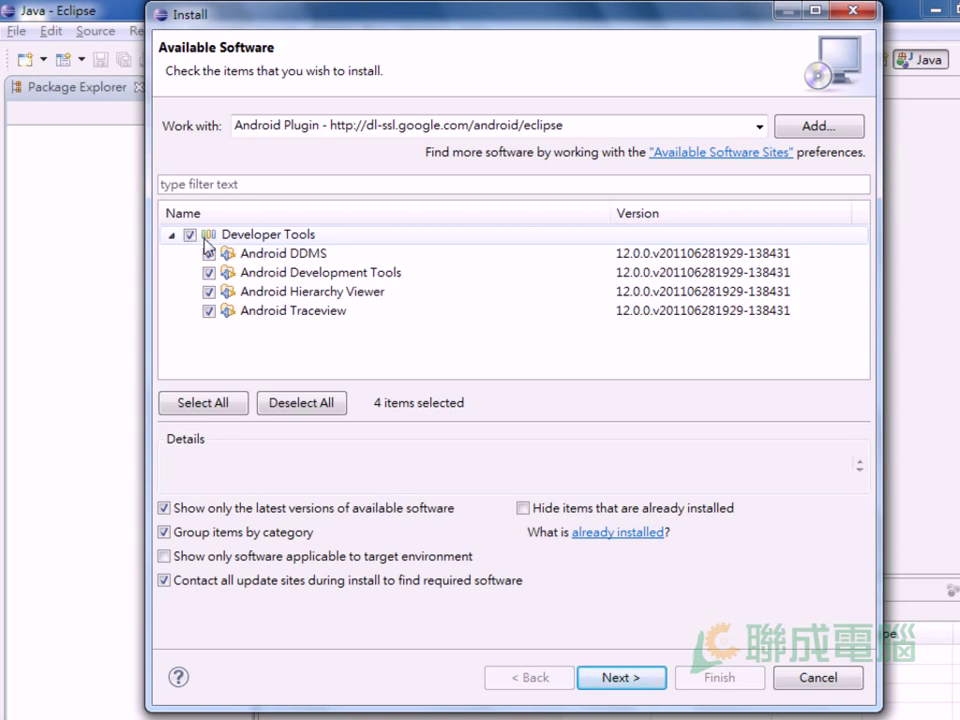
{"action": "left_click", "coordinate": [621, 677]}
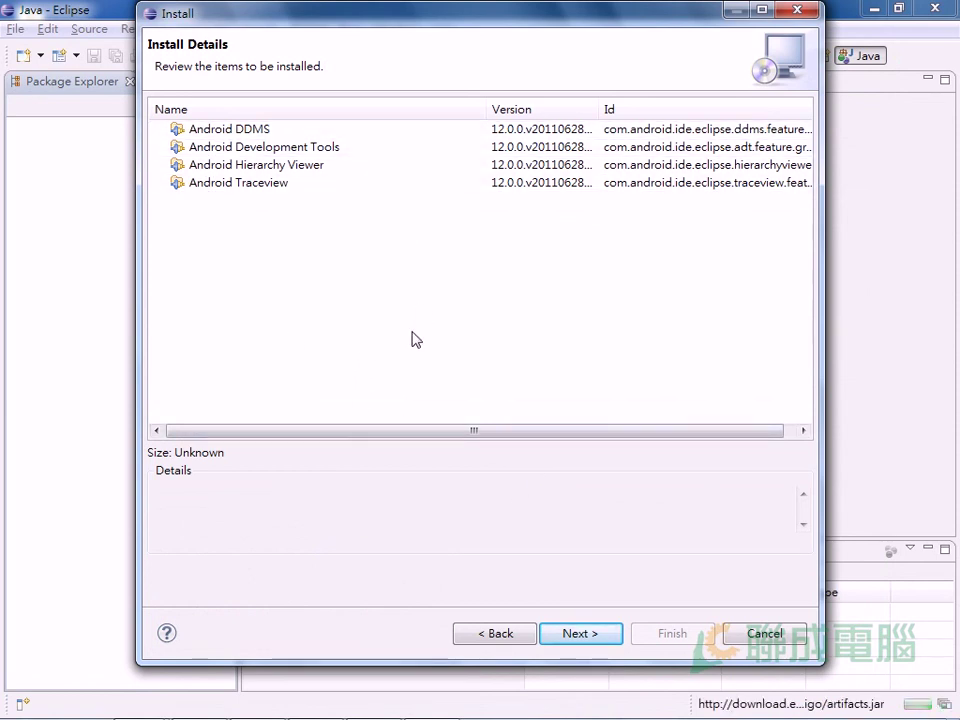
{"action": "left_click", "coordinate": [578, 636]}
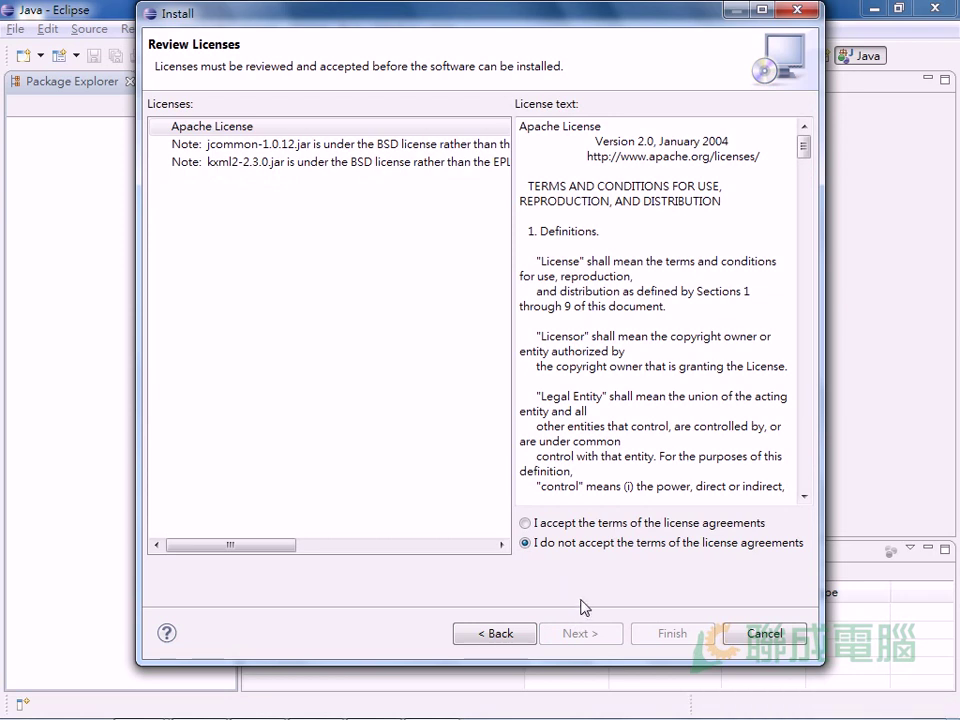
{"action": "left_click", "coordinate": [525, 523]}
{"action": "left_click", "coordinate": [656, 636]}
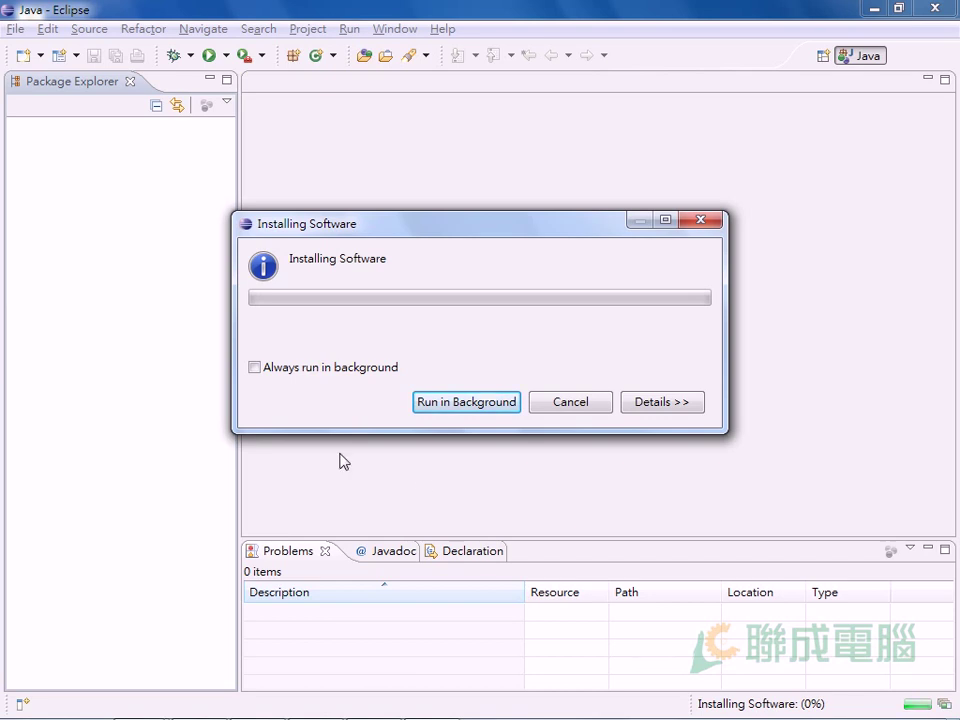
Show the installation progress details, allow the unsigned content to install and restart the IDE to apply the changes.
{"action": "left_click", "coordinate": [657, 402]}
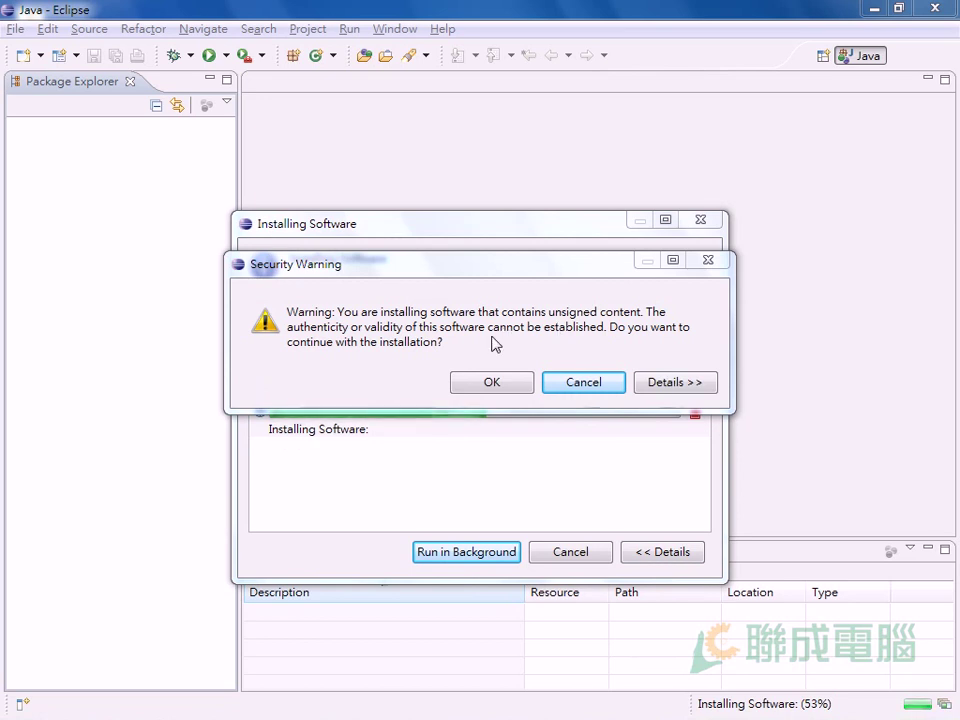
{"action": "left_click", "coordinate": [489, 383]}
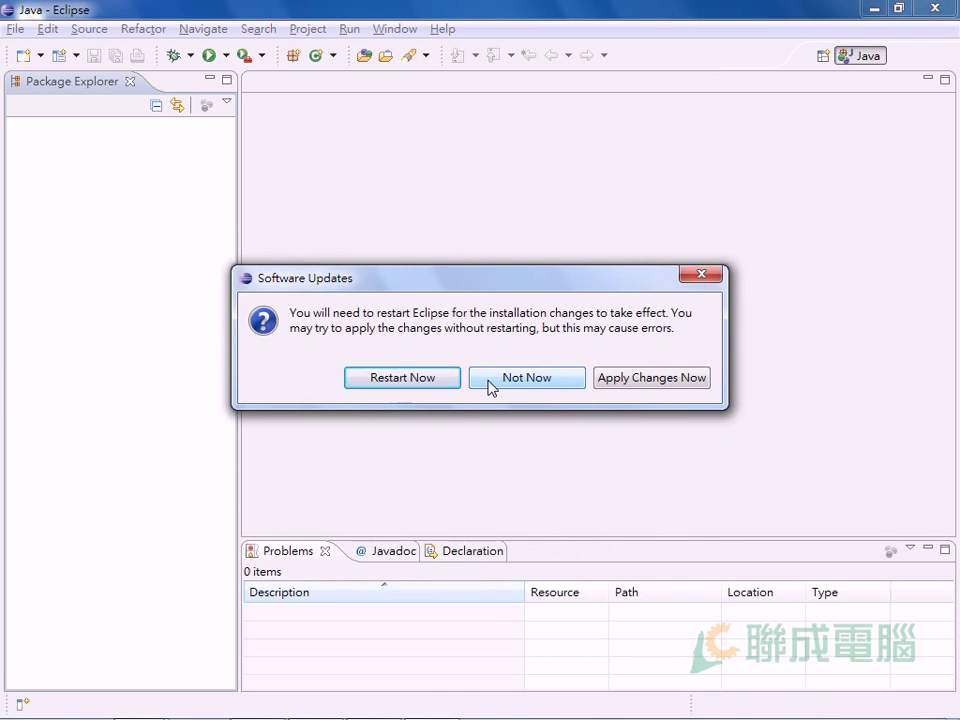
{"action": "left_click", "coordinate": [395, 378]}
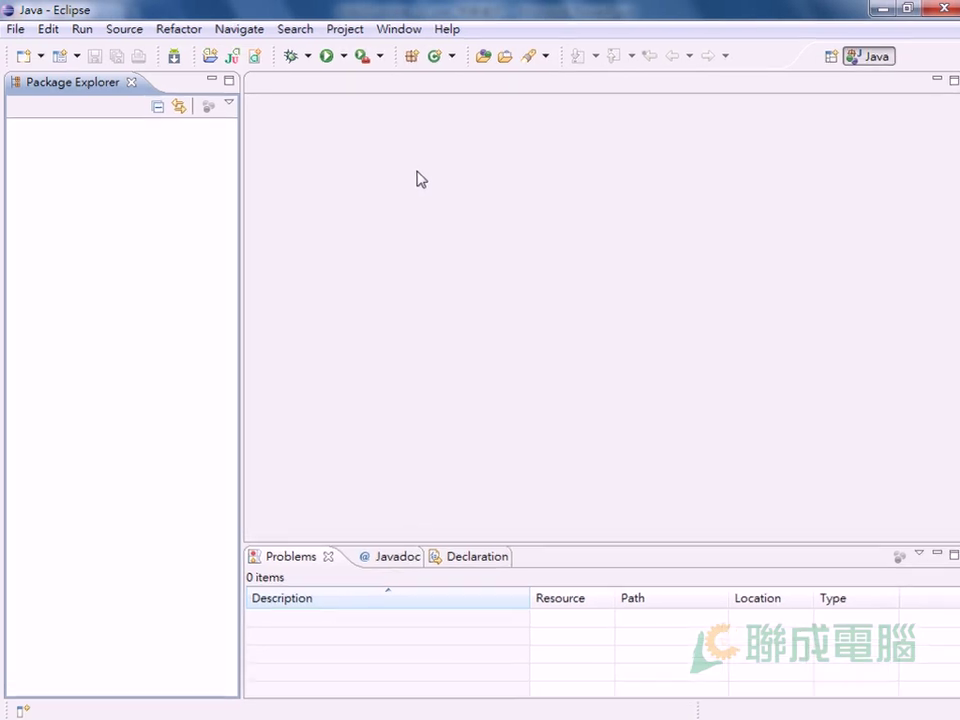
Open the Android page of the IDE preferences.
{"action": "left_click", "coordinate": [444, 35]}
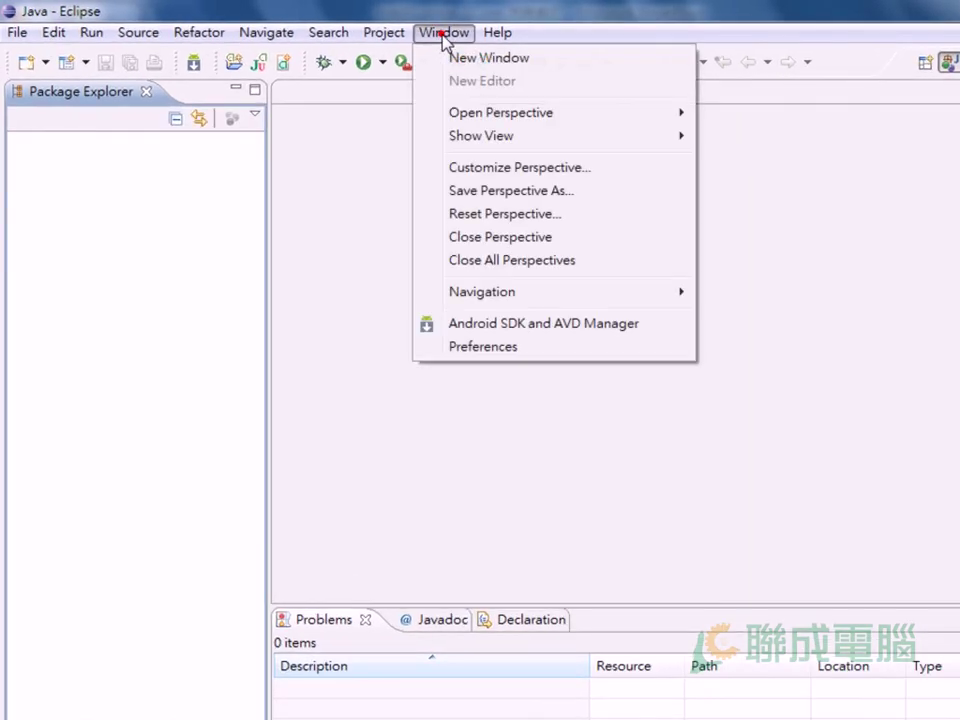
{"action": "left_click", "coordinate": [484, 347]}
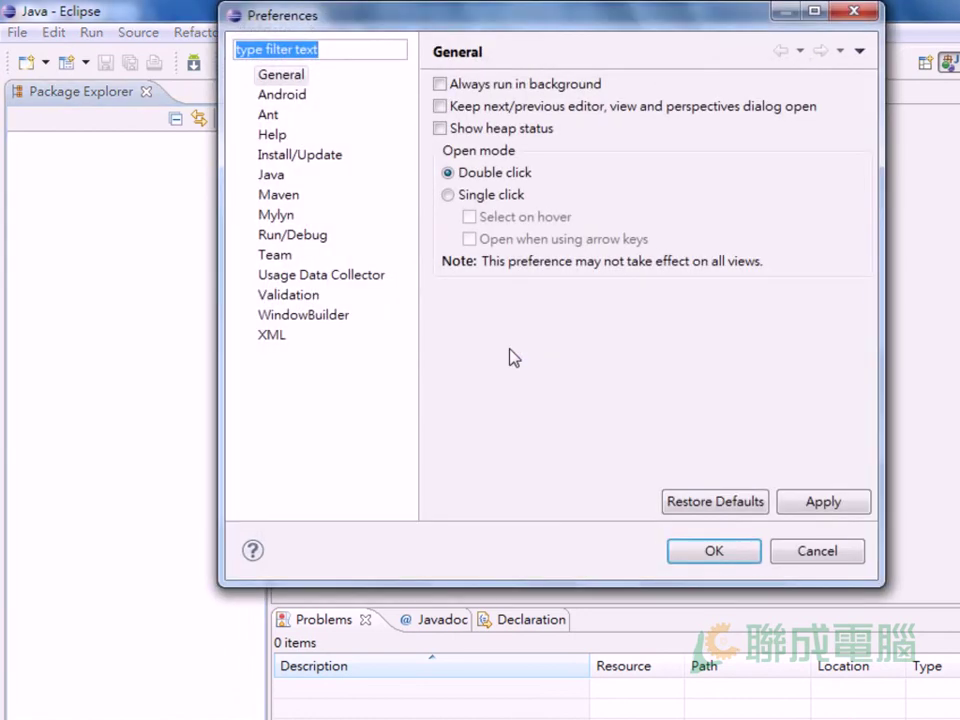
{"action": "left_click_drag", "start_coordinate": [501, 26], "coordinate": [500, 100]}
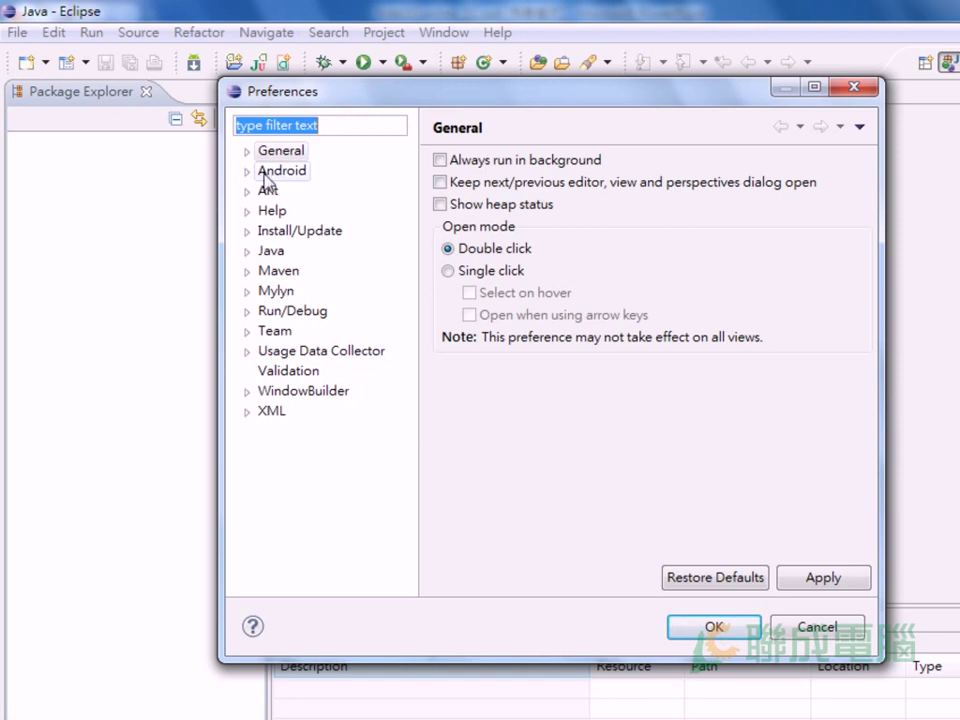
{"action": "left_click", "coordinate": [266, 176]}
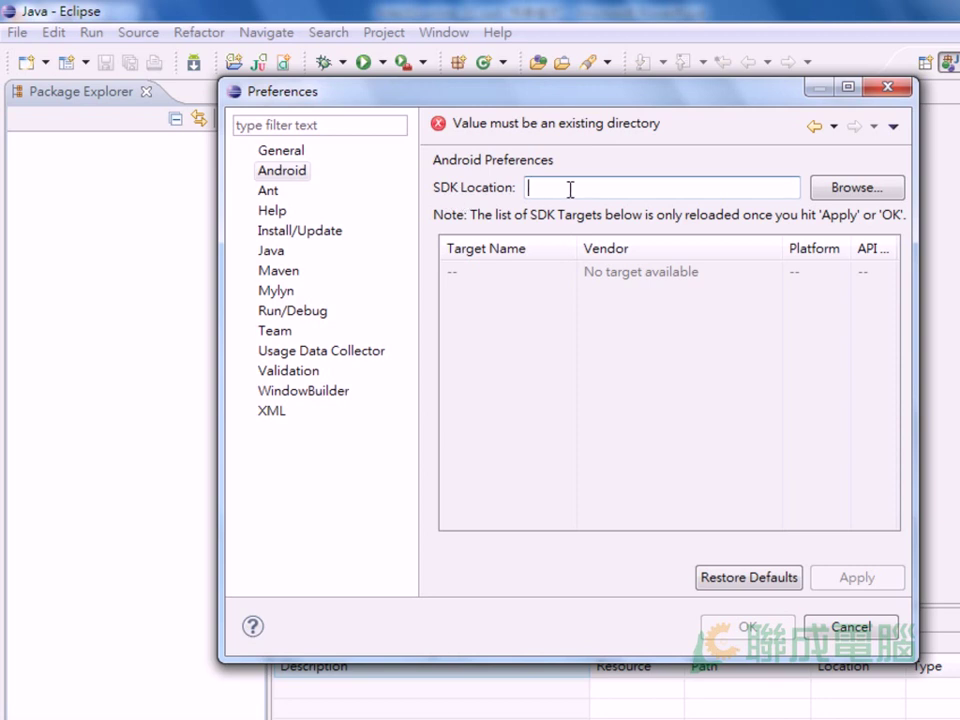
Set the Android SDK location to the folder C:\android-sdk-windows, save the preferences and dismiss the SDK verification message.
{"action": "left_click", "coordinate": [845, 190]}
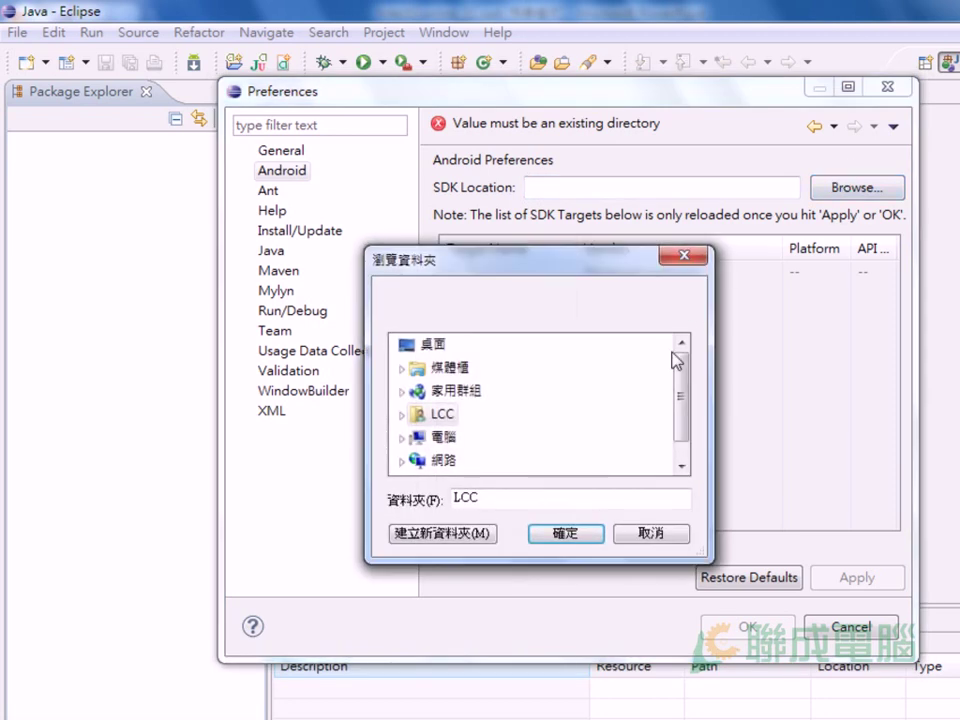
{"action": "left_click_drag", "start_coordinate": [681, 364], "coordinate": [681, 381]}
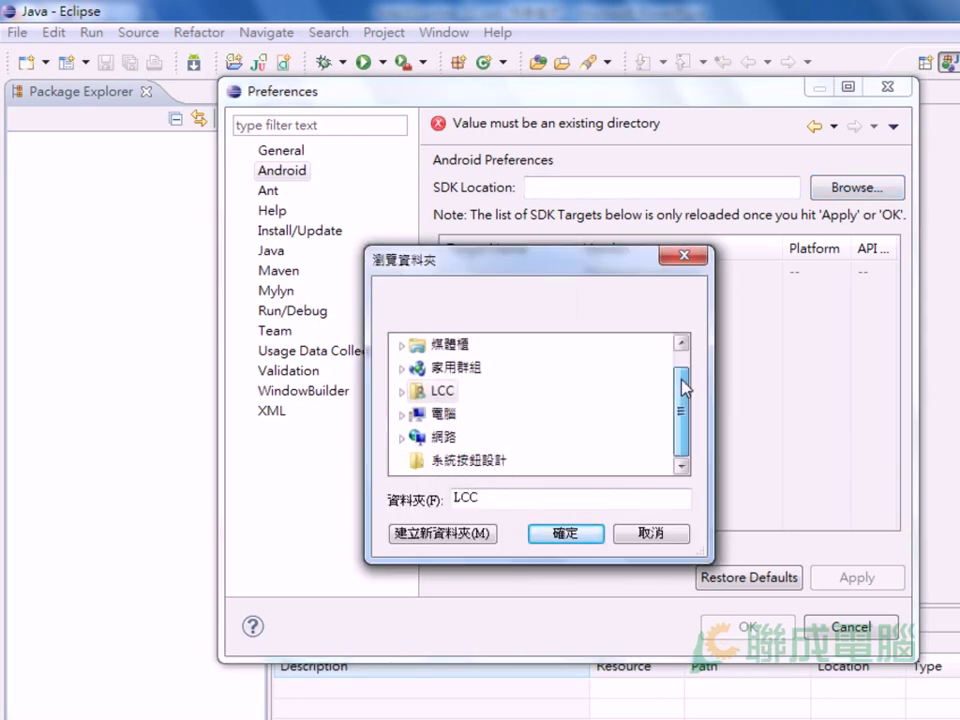
{"action": "left_click", "coordinate": [403, 415]}
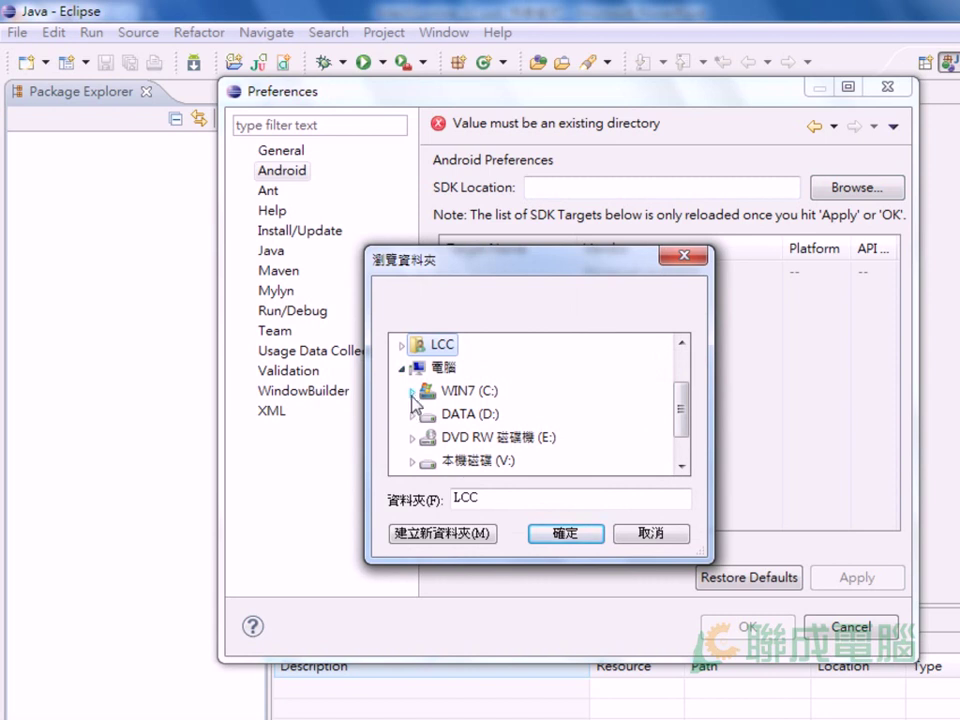
{"action": "left_click", "coordinate": [413, 392]}
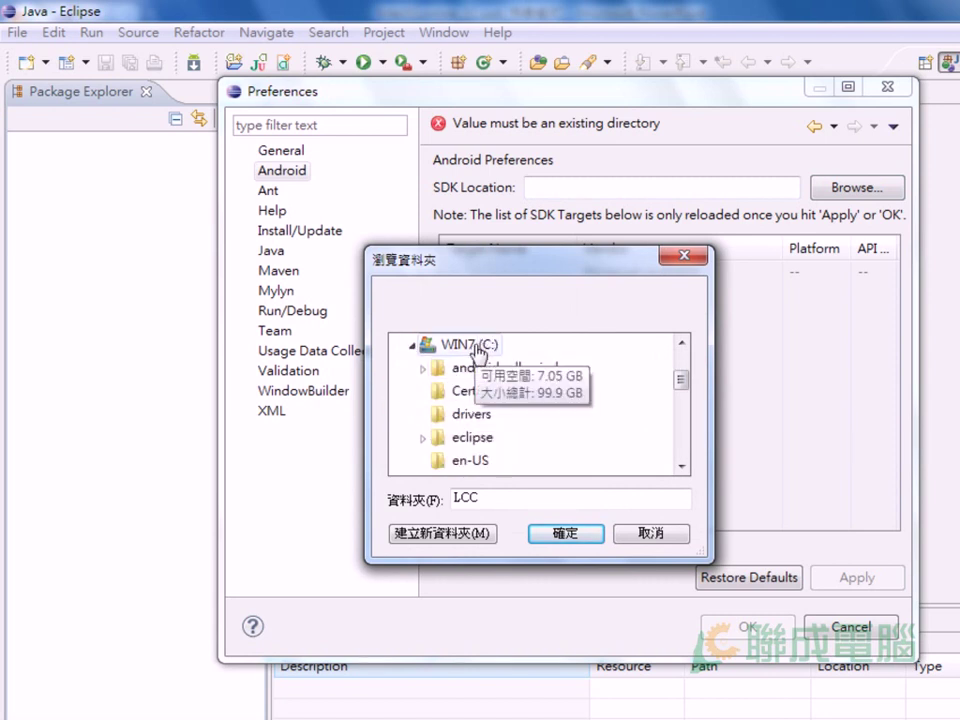
{"action": "left_click", "coordinate": [467, 348]}
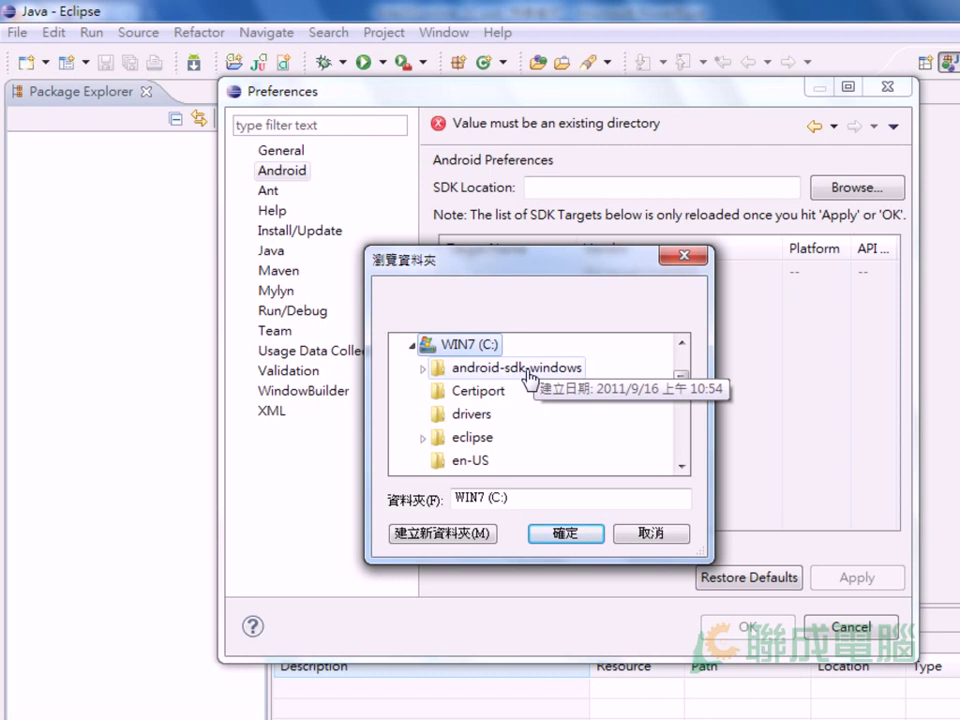
{"action": "left_click", "coordinate": [528, 373]}
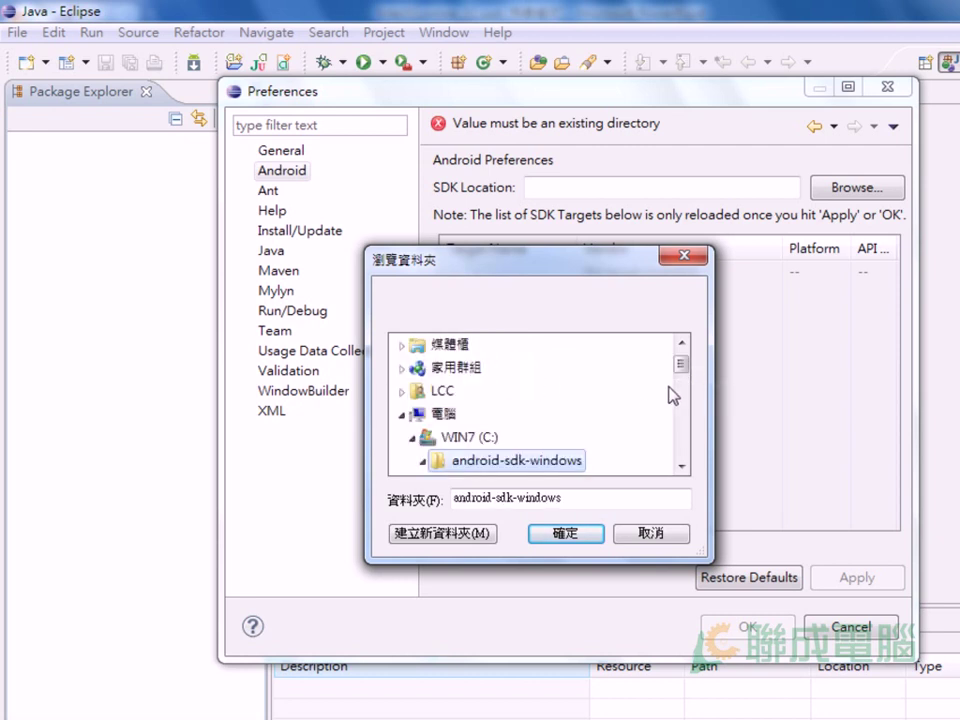
{"action": "left_click_drag", "start_coordinate": [681, 372], "coordinate": [681, 377]}
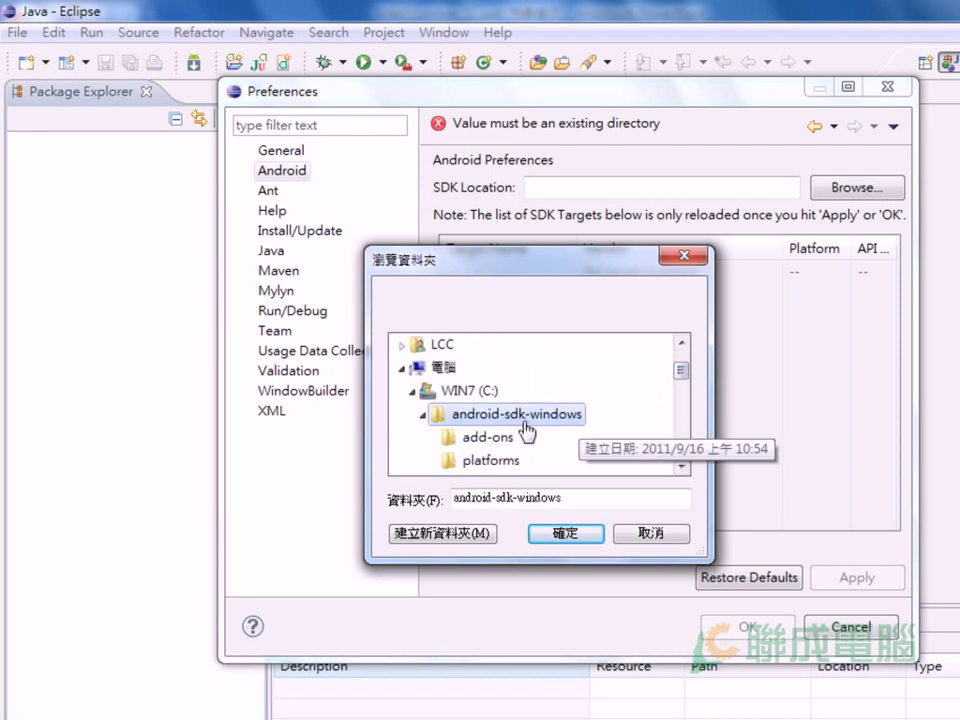
{"action": "left_click", "coordinate": [566, 532]}
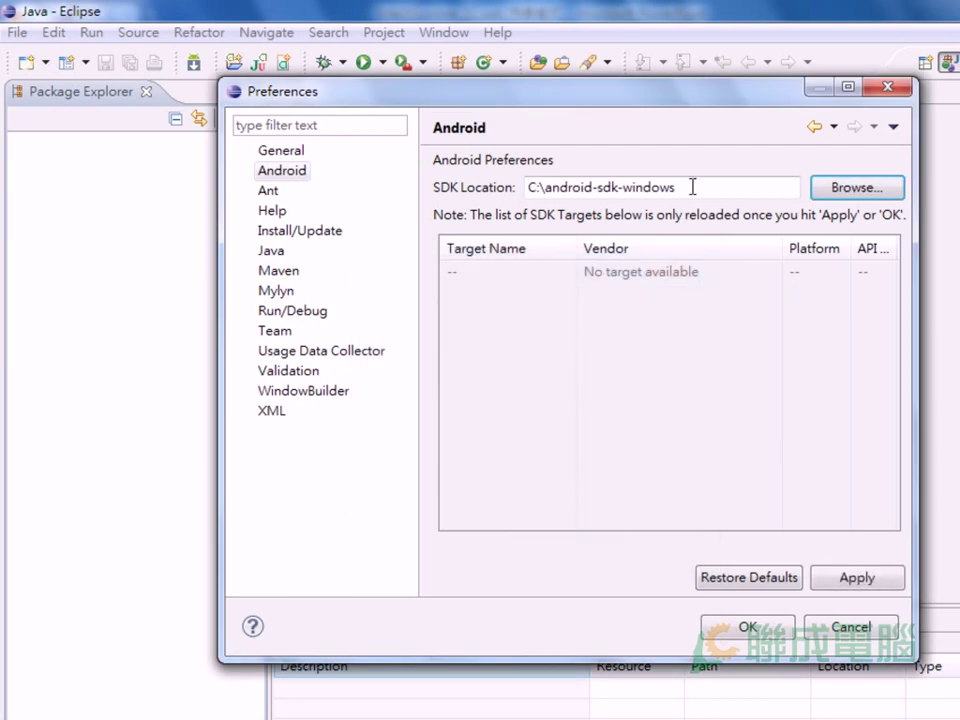
{"action": "left_click", "coordinate": [696, 188]}
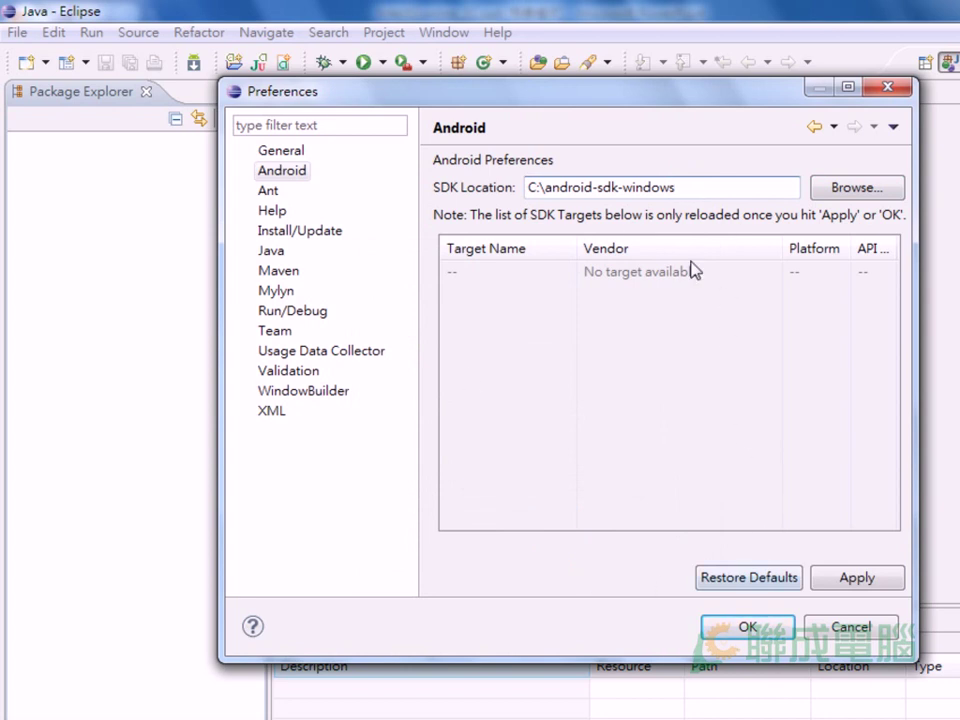
{"action": "left_click", "coordinate": [741, 634]}
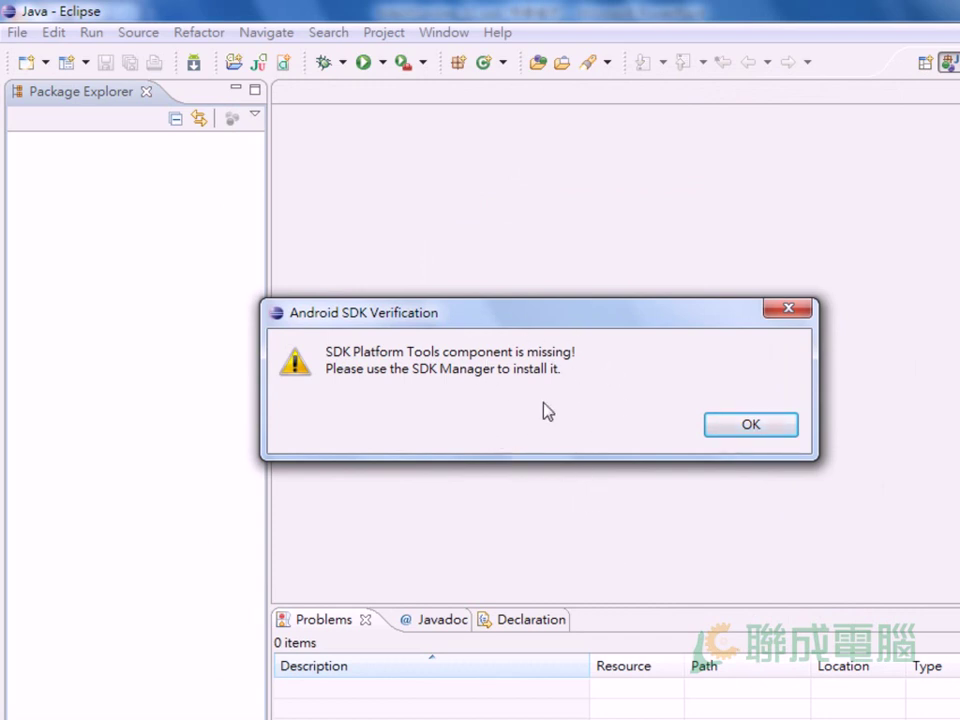
{"action": "left_click", "coordinate": [737, 428]}
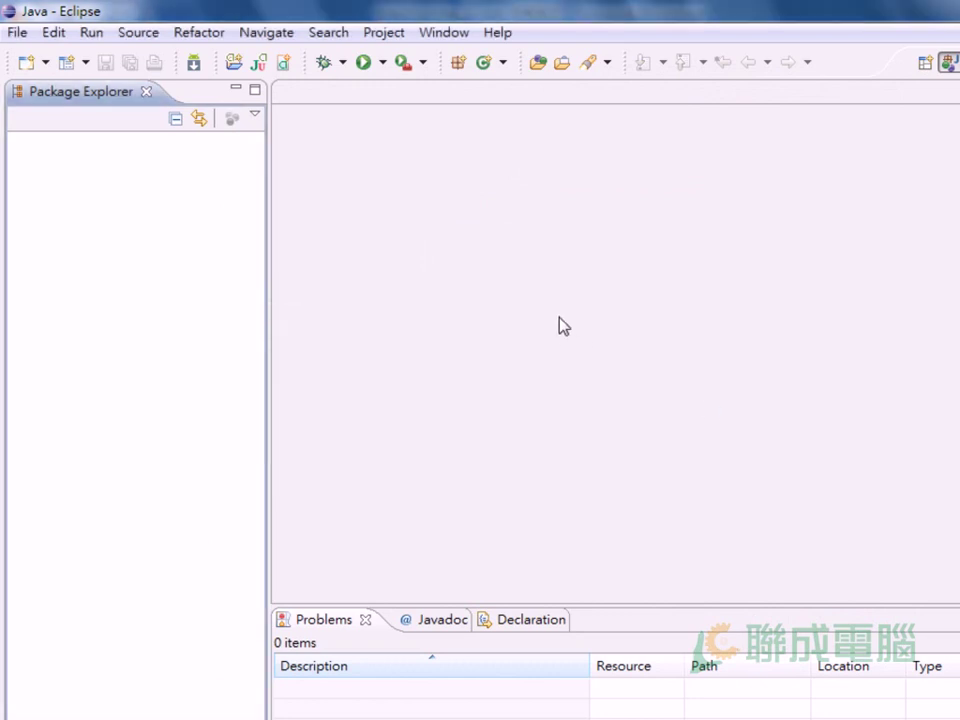